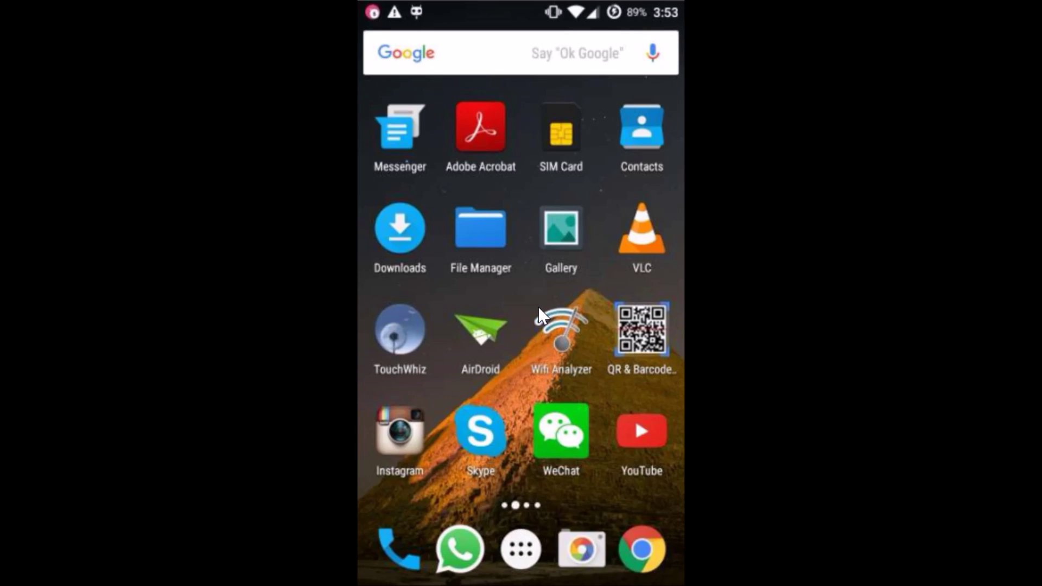
# Scroll the home screen back to the first page with the Settings icon and clock widget.
pyautogui.scroll(1, 540, 314)
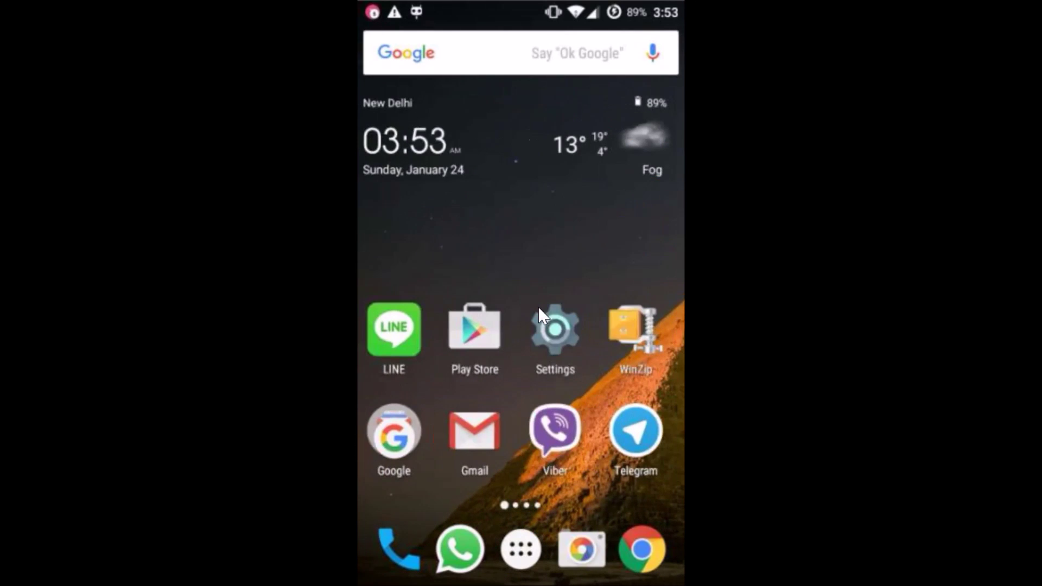
# Open Settings, go to Accounts in the Personal section, and open the Google account entry.
pyautogui.click(557, 333)
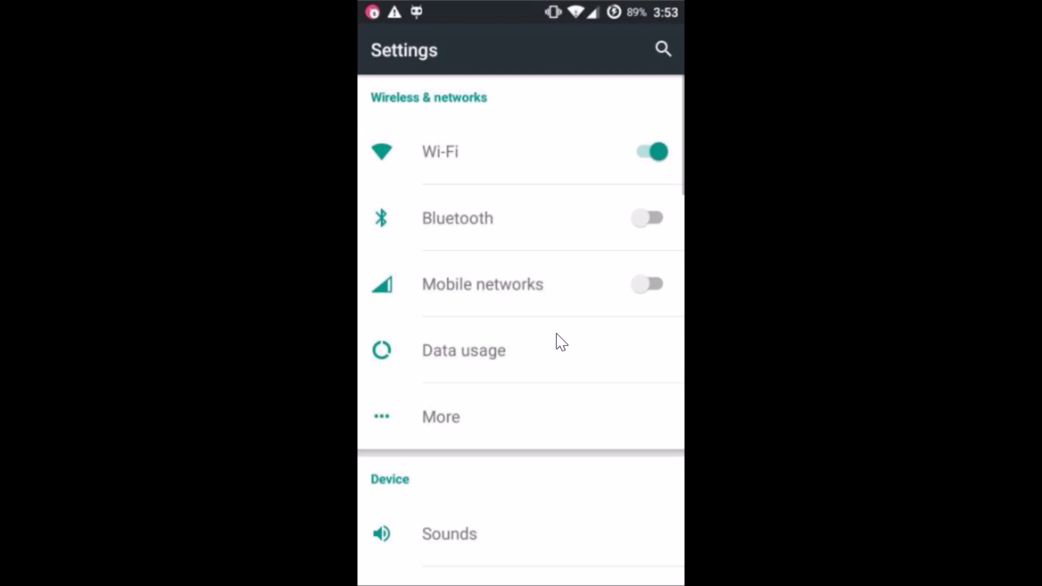
pyautogui.scroll(-10, 561, 342)
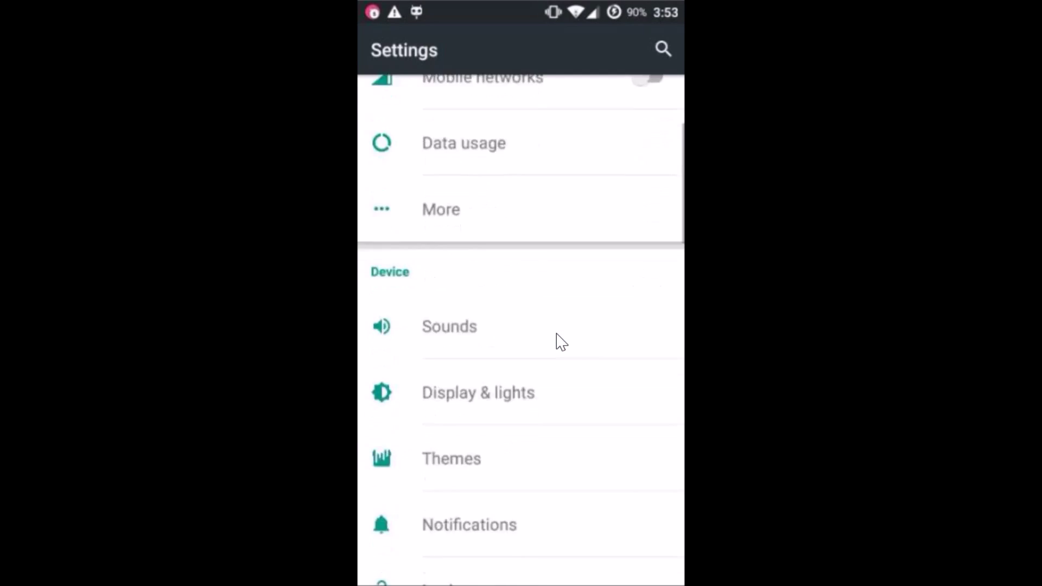
pyautogui.scroll(-7, 561, 342)
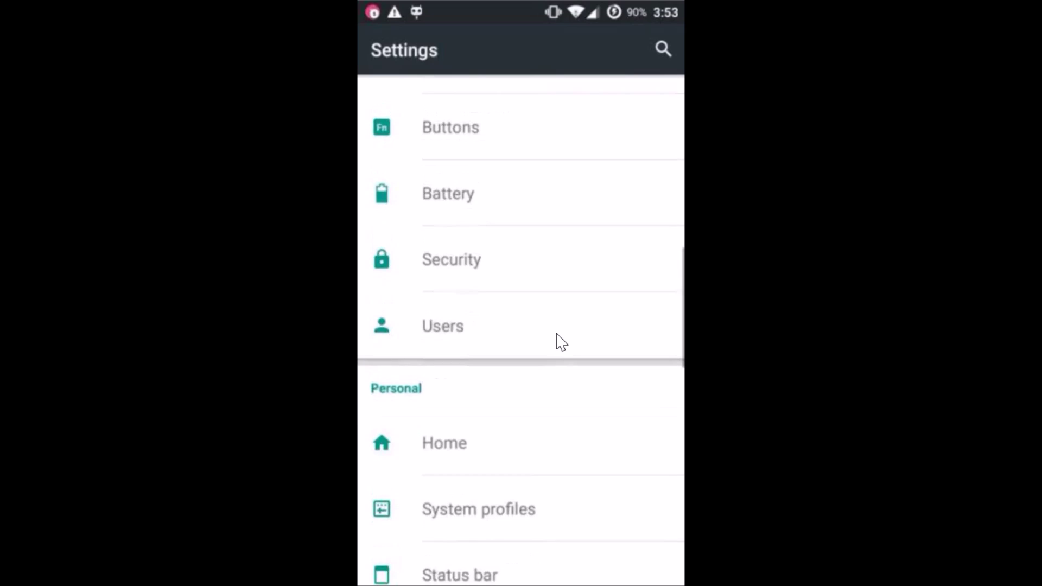
pyautogui.scroll(-3, 561, 342)
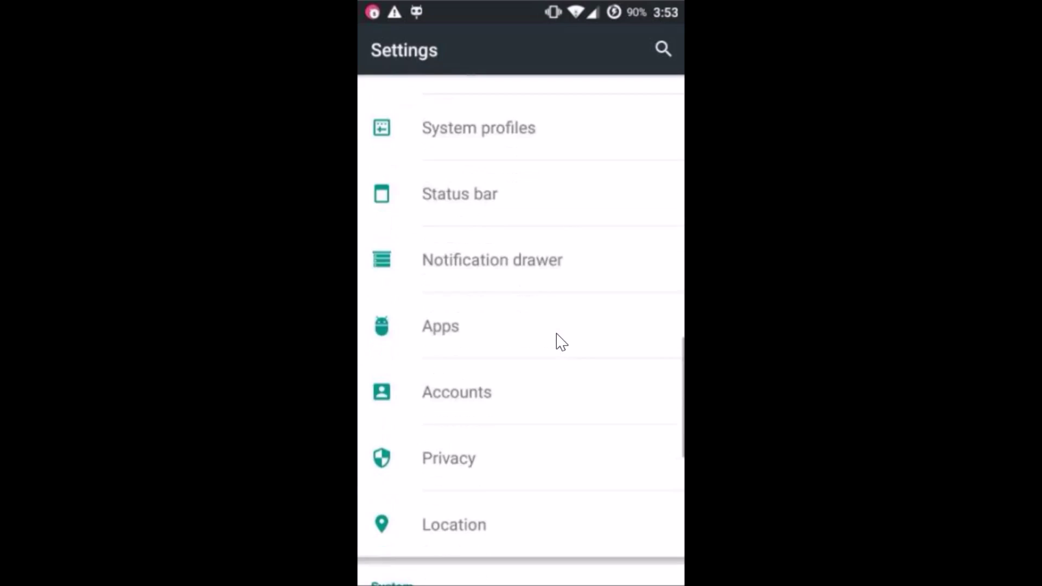
pyautogui.click(537, 376)
pyautogui.moveTo(538, 376); pyautogui.dragTo(493, 374)
pyautogui.click(495, 376)
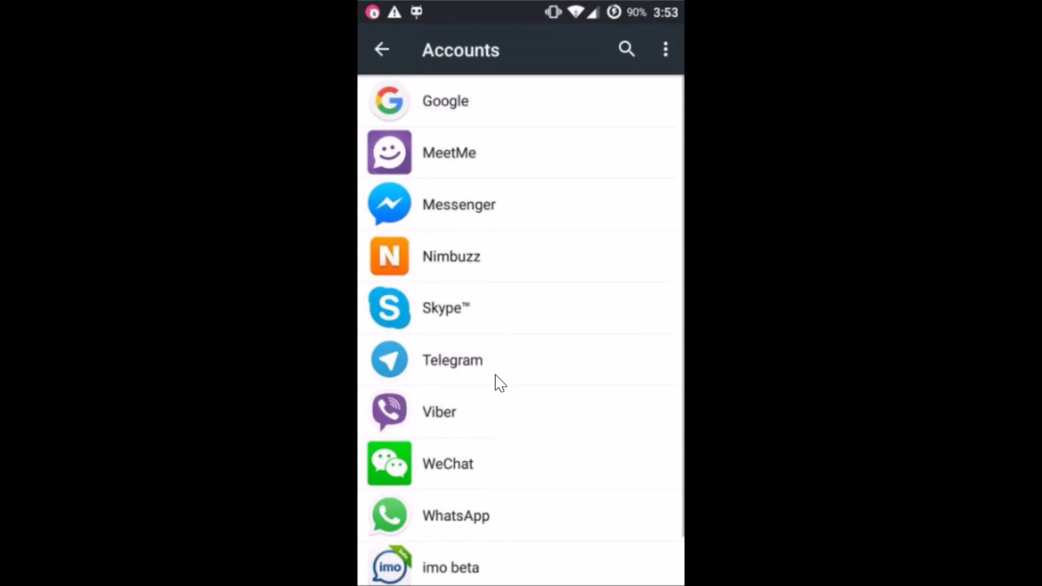
pyautogui.moveTo(455, 207); pyautogui.dragTo(478, 105)
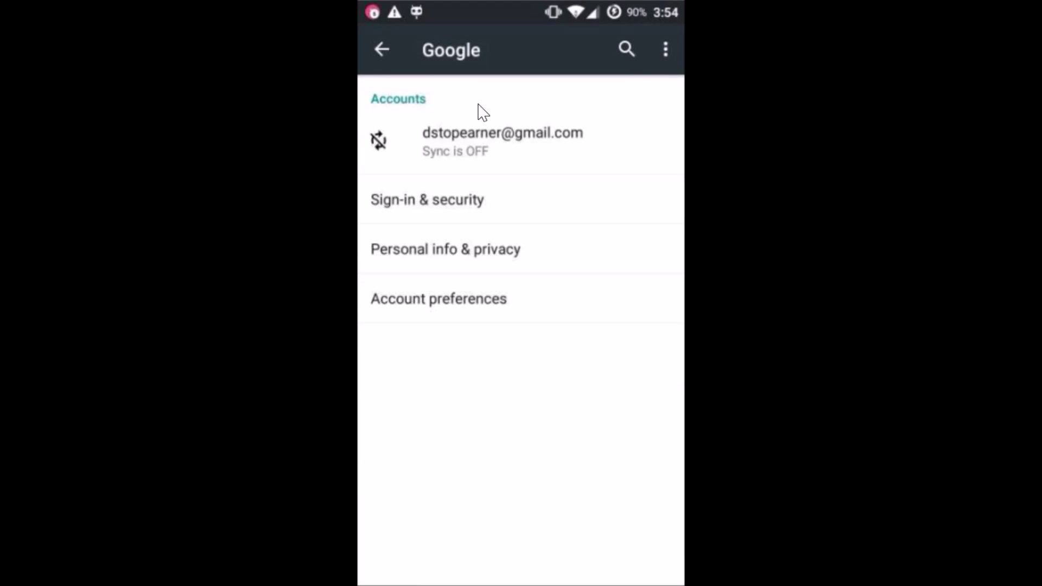
# From the Google account's sync page, choose Remove account in the overflow menu and confirm.
pyautogui.moveTo(571, 140); pyautogui.dragTo(576, 144)
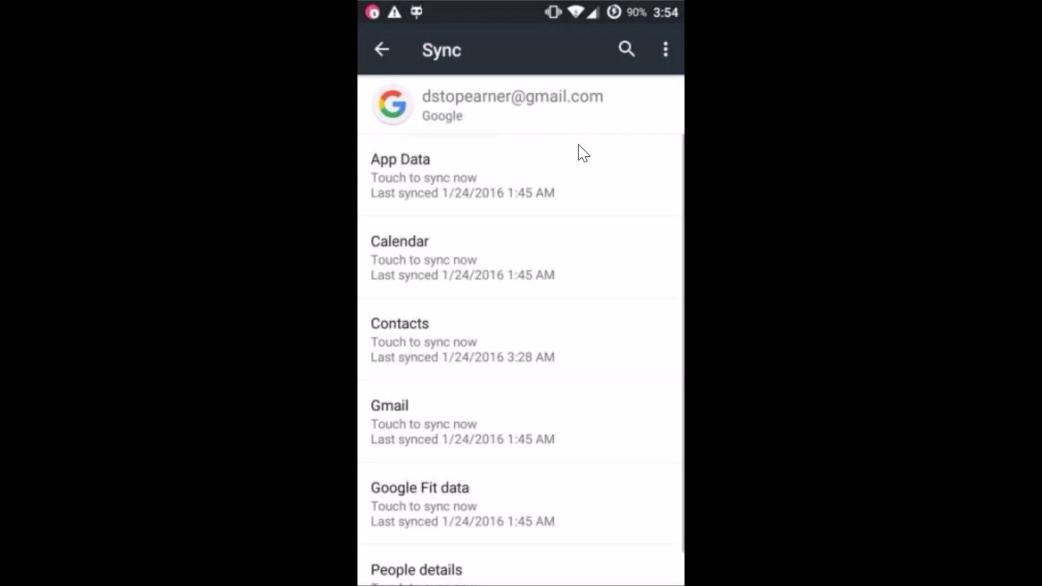
pyautogui.moveTo(559, 124); pyautogui.dragTo(667, 52)
pyautogui.moveTo(578, 76); pyautogui.dragTo(562, 103)
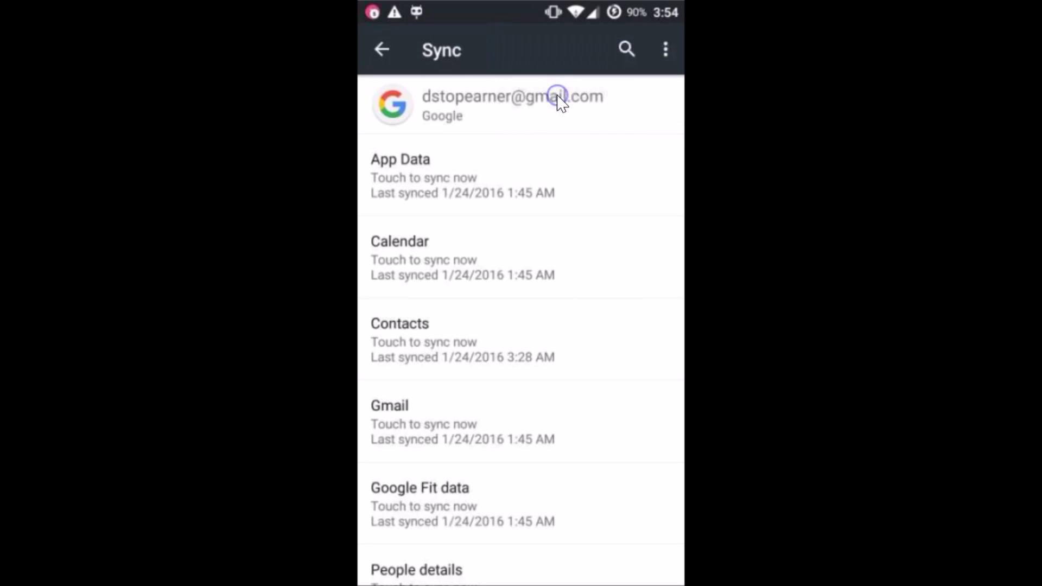
pyautogui.moveTo(644, 341); pyautogui.dragTo(574, 360)
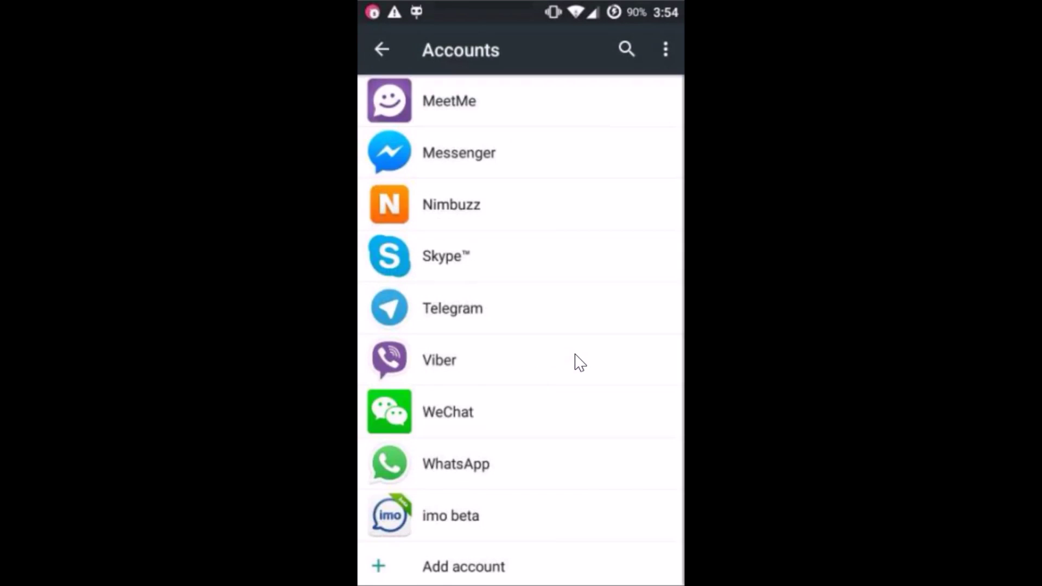
# Choose Add account at the bottom of the Accounts list and pick Google as the type.
pyautogui.moveTo(552, 209); pyautogui.dragTo(603, 115)
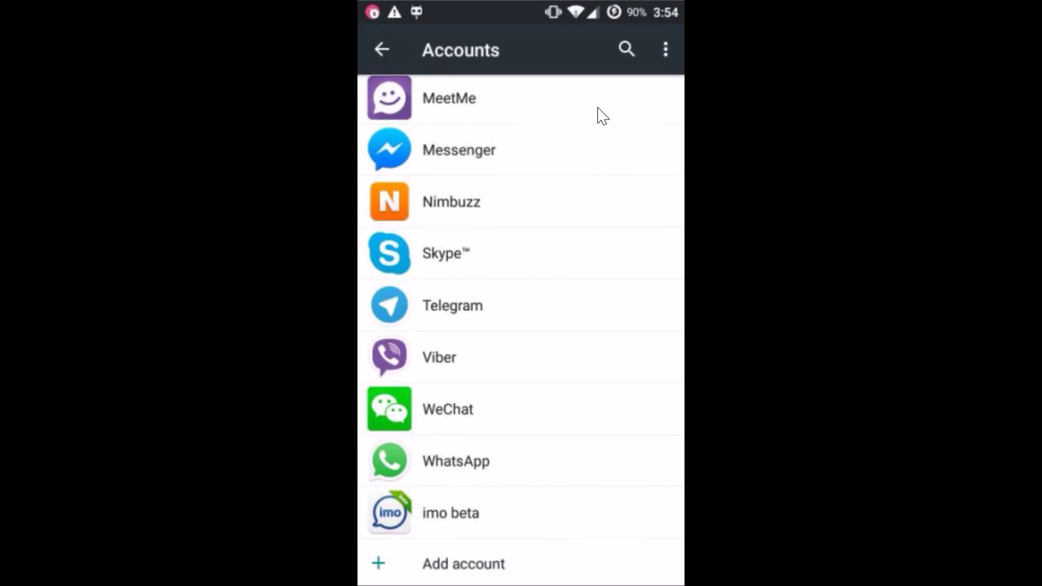
pyautogui.moveTo(477, 554); pyautogui.dragTo(455, 566)
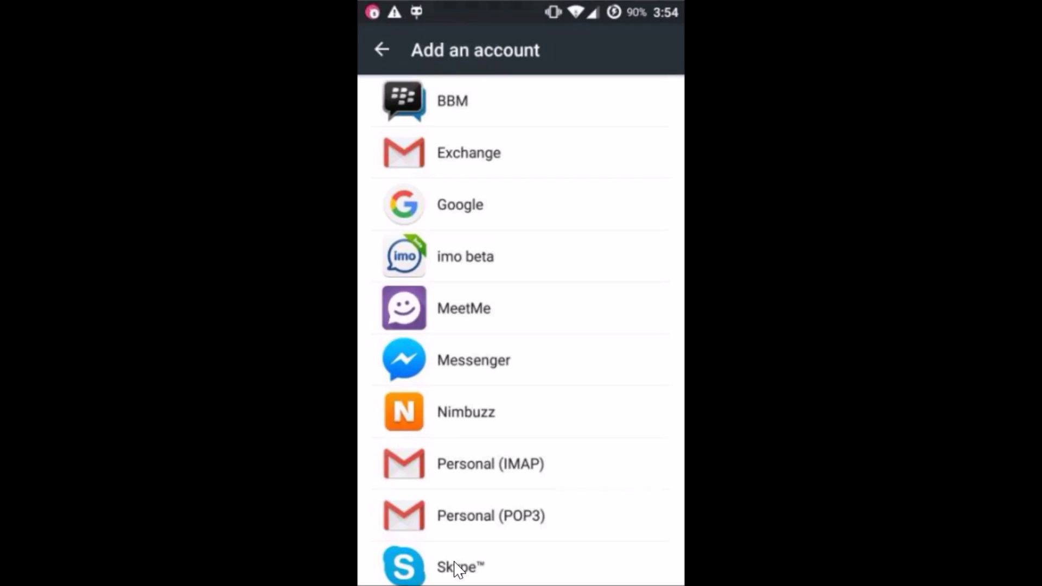
pyautogui.moveTo(500, 565); pyautogui.dragTo(512, 421)
pyautogui.moveTo(409, 190); pyautogui.dragTo(473, 209)
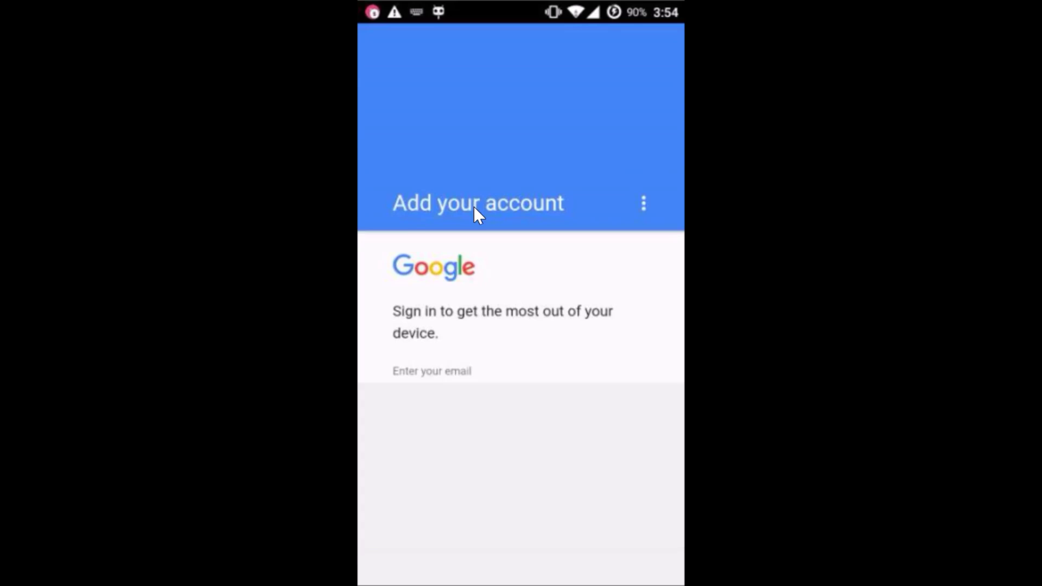
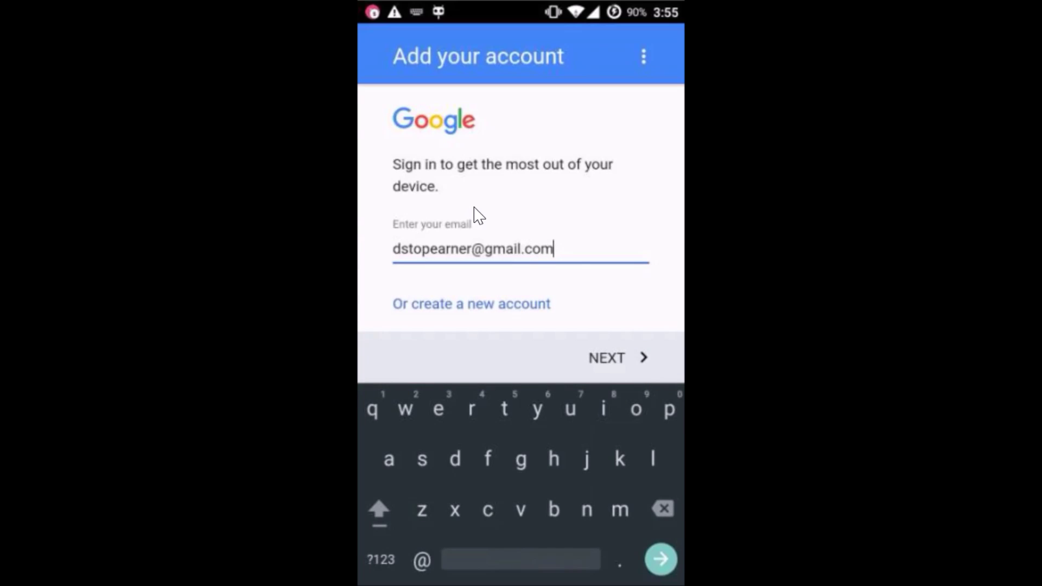
# Enter the account's Gmail address, then paste and complete the password to sign in.
pyautogui.click(621, 356)
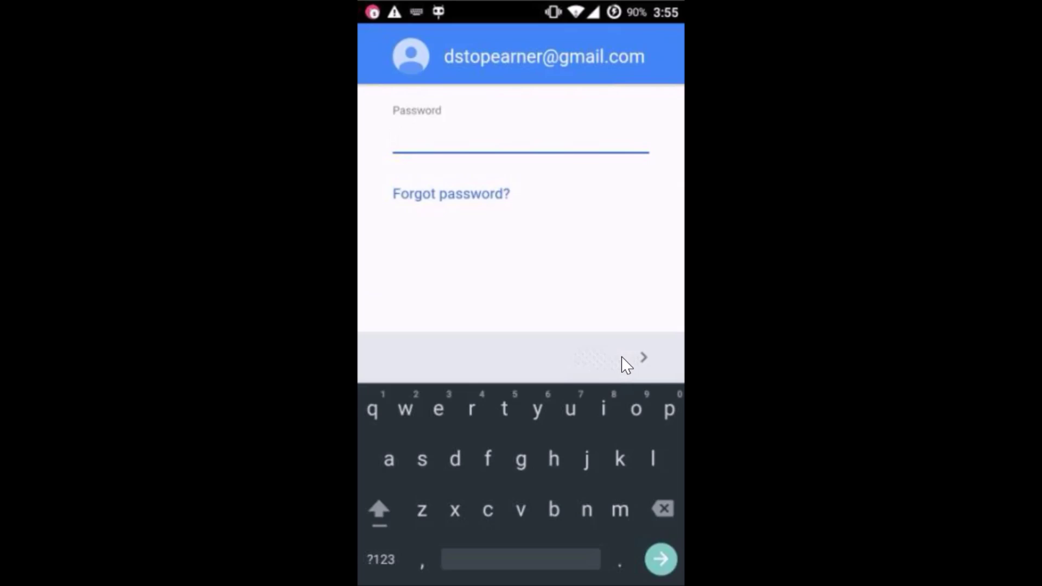
pyautogui.hotkey('ctrl', 'v')
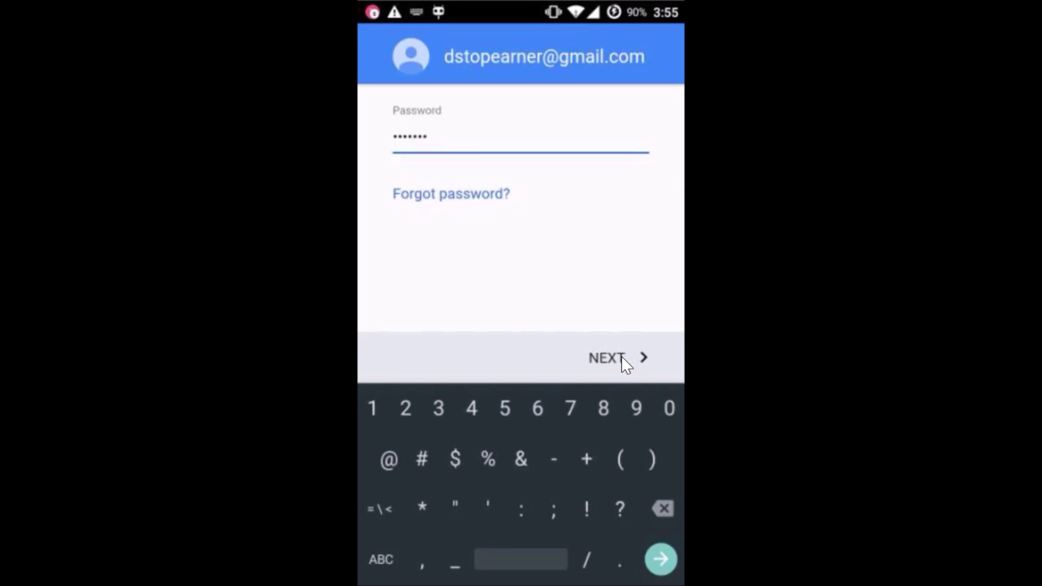
pyautogui.write('t')
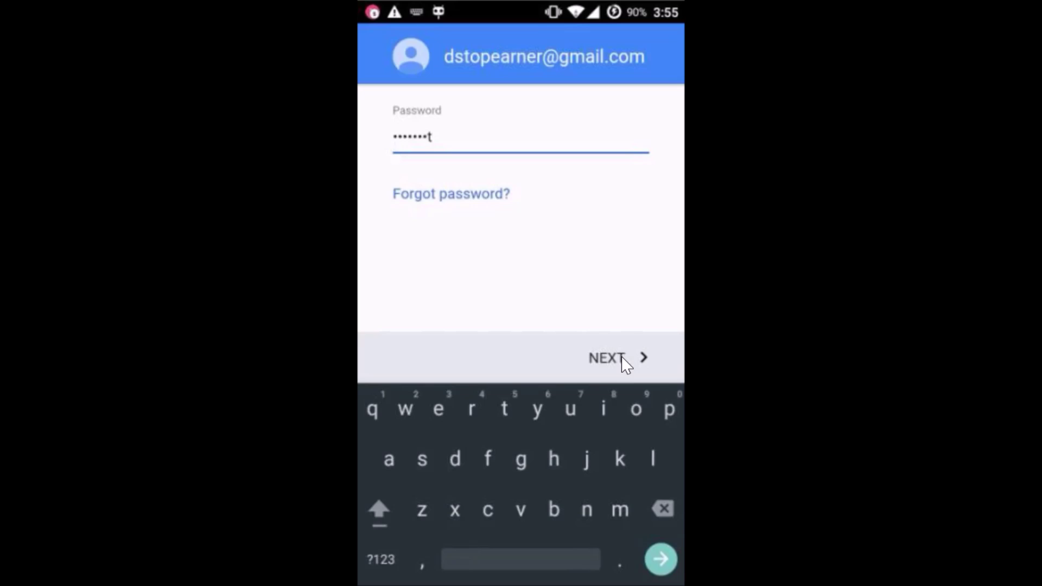
pyautogui.click(622, 357)
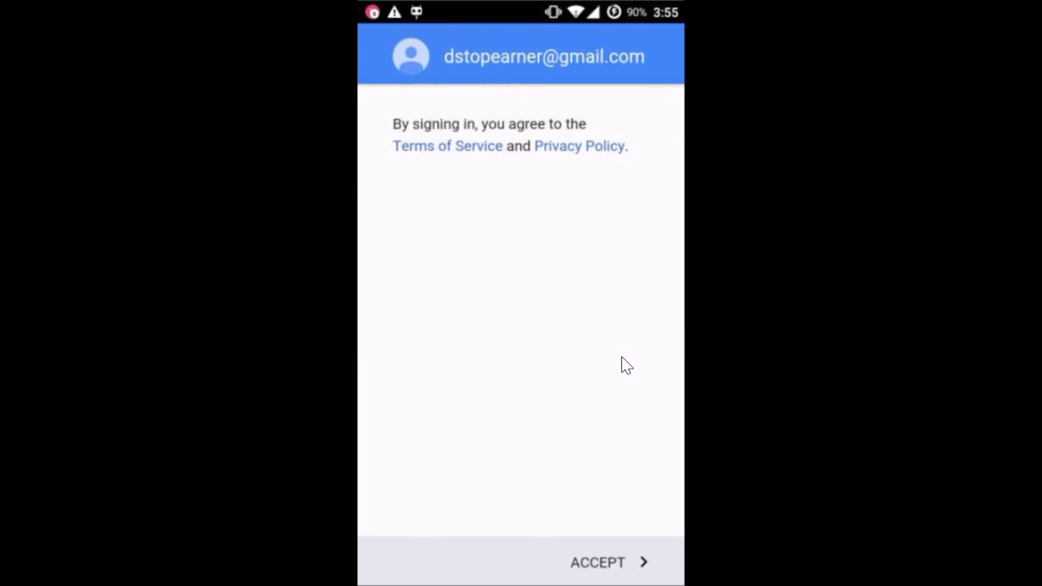
# Accept the terms, keep backup enabled, choose No thanks for payment info, and finish setup.
pyautogui.click(581, 562)
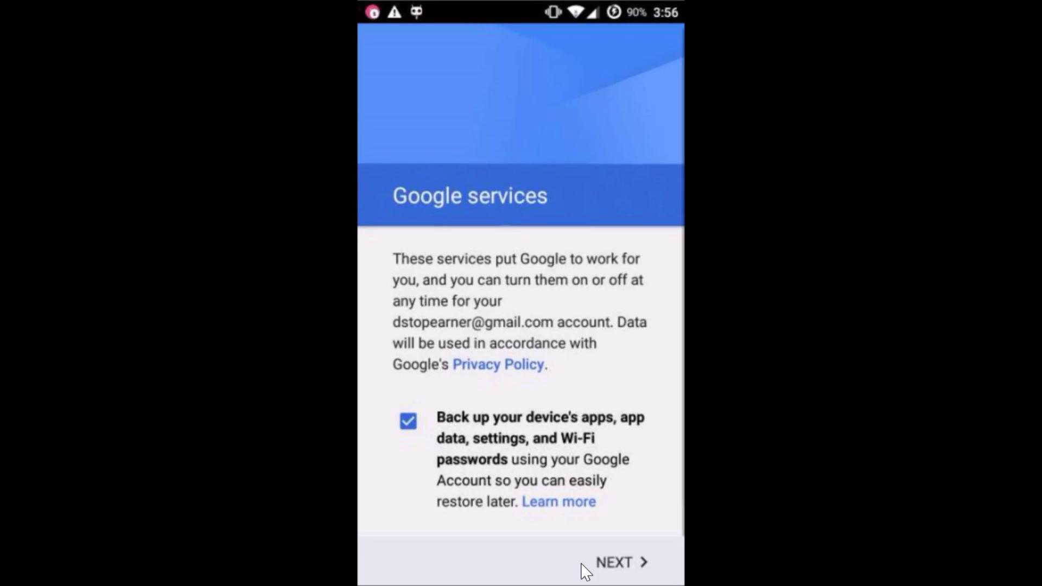
pyautogui.click(630, 565)
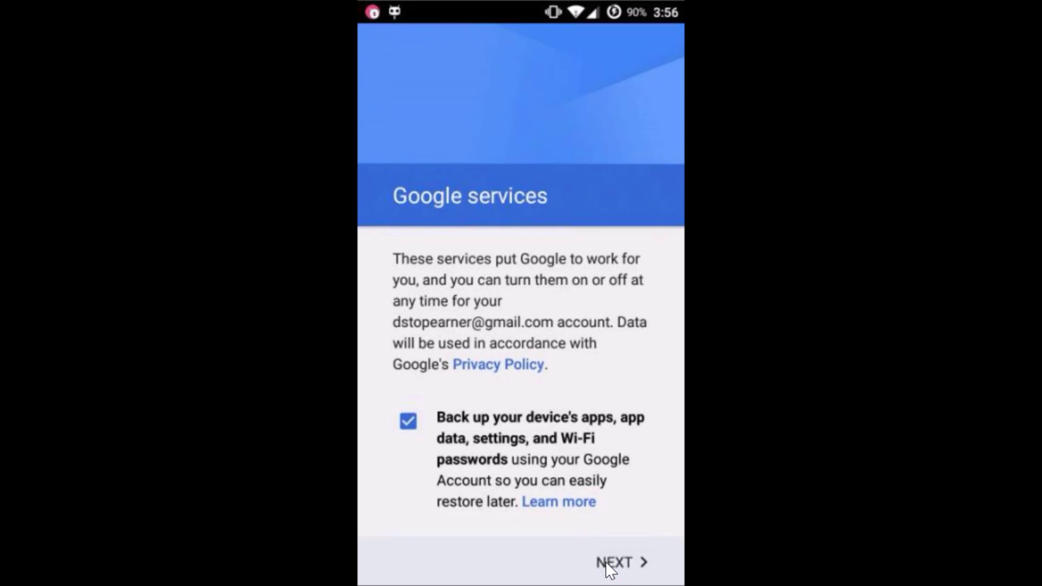
pyautogui.click(611, 564)
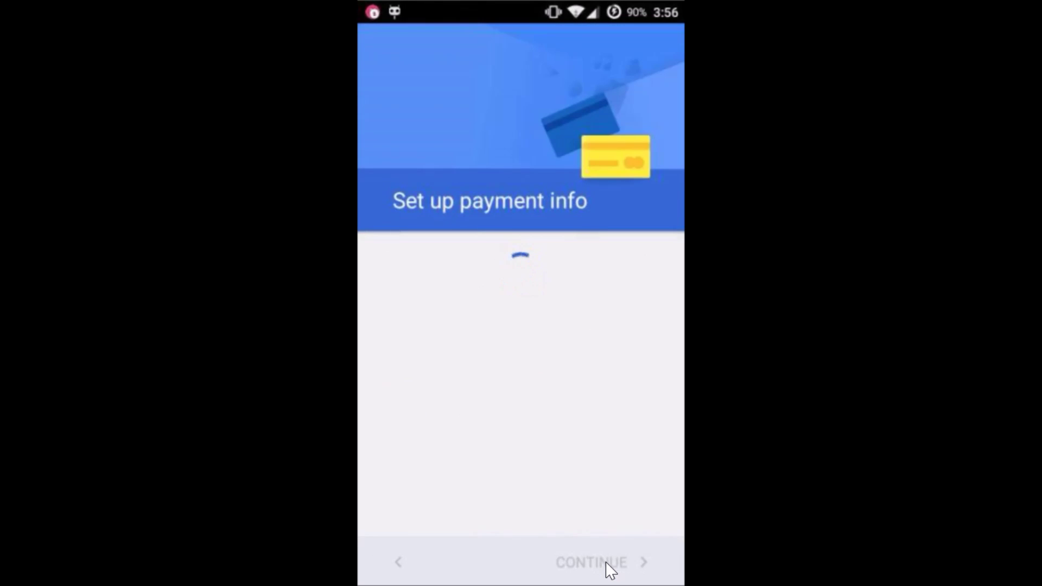
pyautogui.click(477, 430)
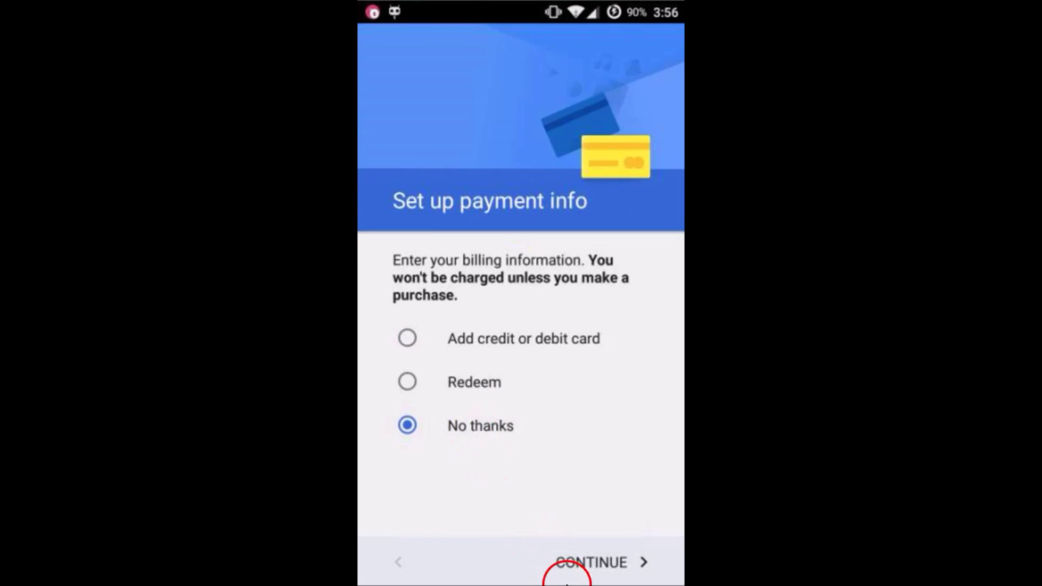
pyautogui.click(559, 556)
pyautogui.click(625, 559)
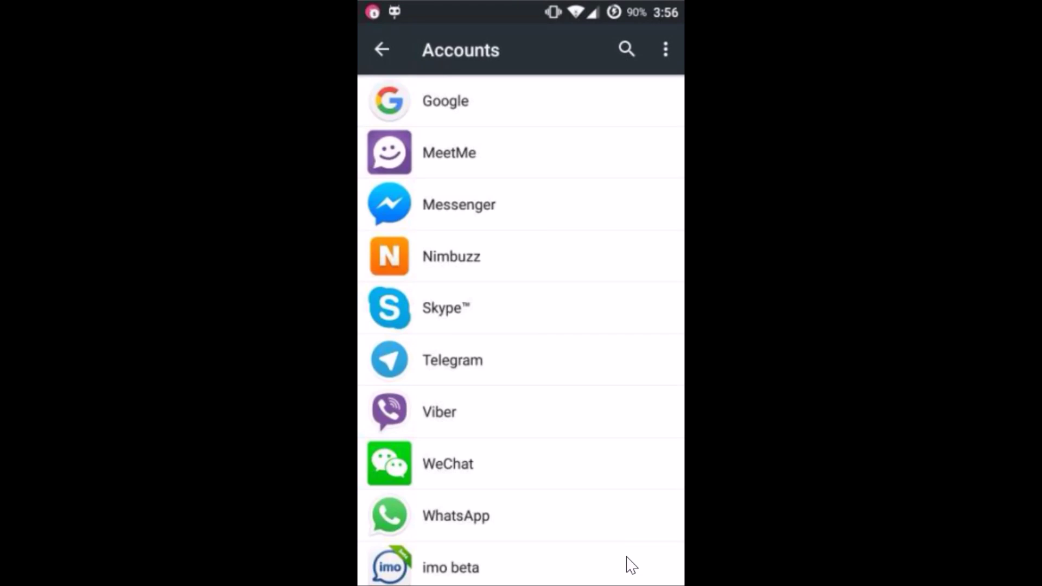
pyautogui.click(489, 116)
pyautogui.click(553, 137)
pyautogui.click(383, 46)
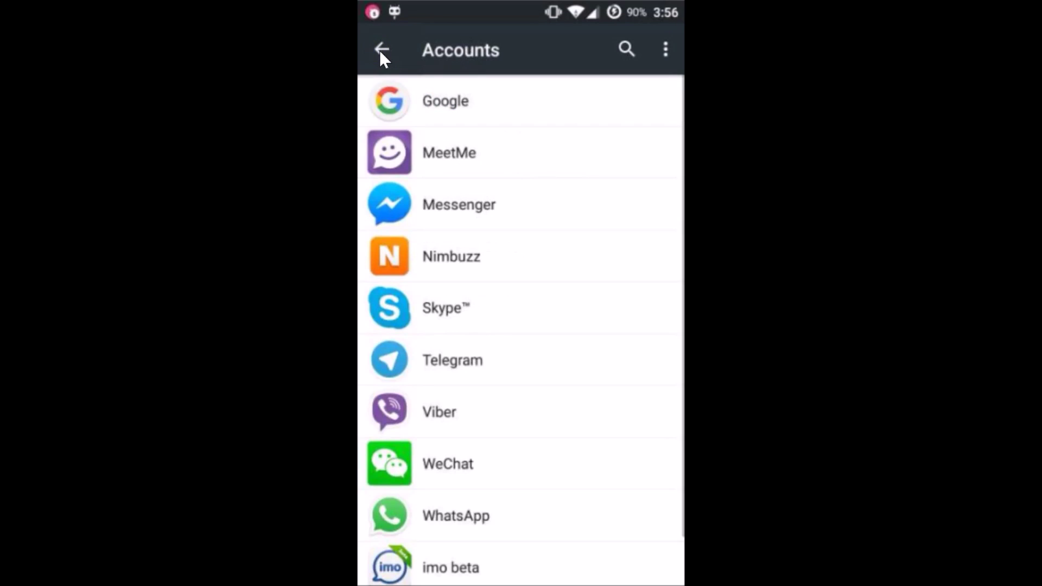
pyautogui.click(382, 49)
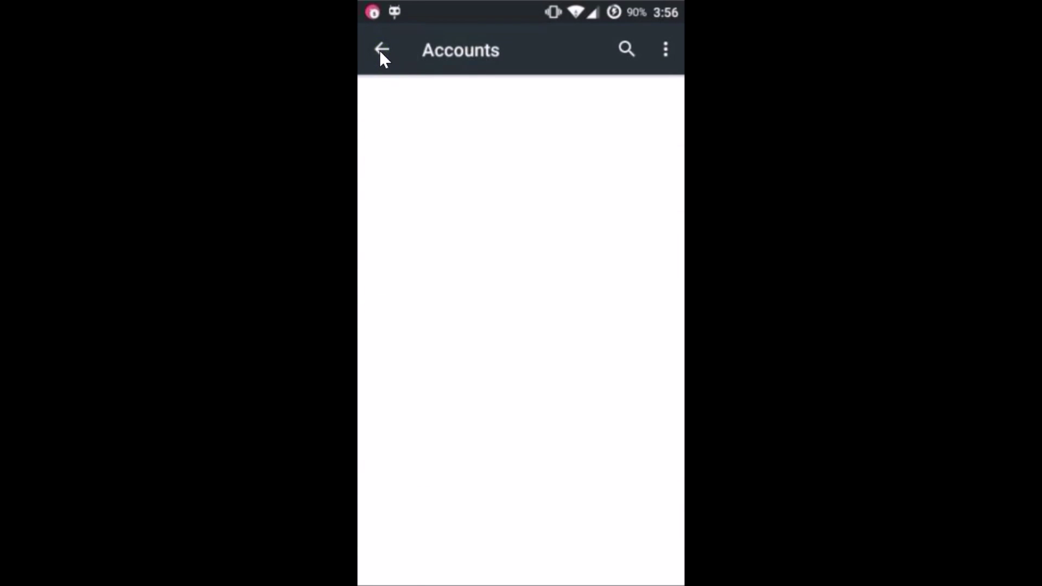
# Go back from Accounts to the main Settings list and open the Apps manager.
pyautogui.click(515, 307)
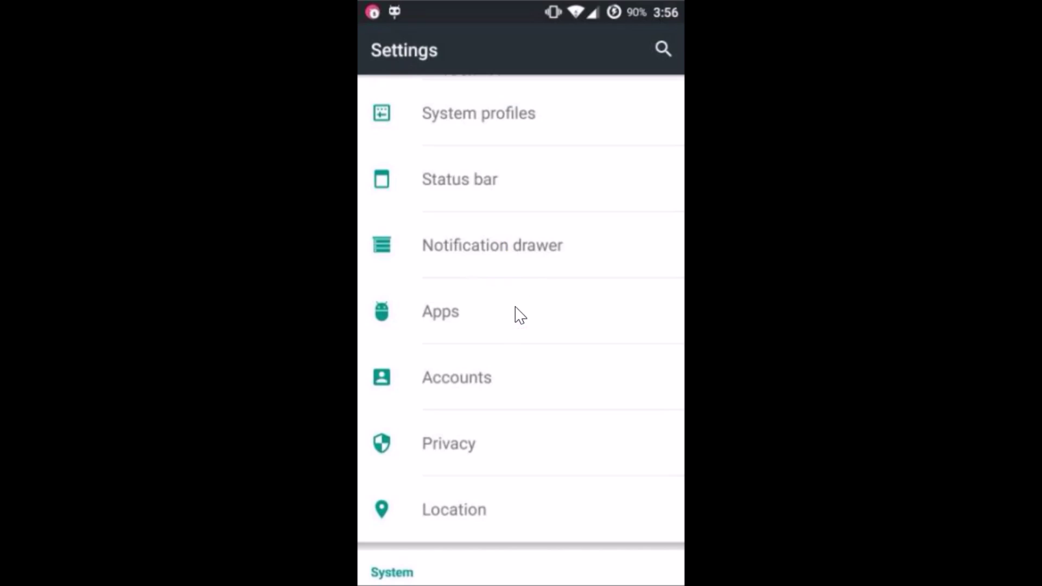
pyautogui.moveTo(479, 316); pyautogui.dragTo(450, 318)
pyautogui.click(490, 318)
# Switch the Apps manager to the ALL tab and open Download Manager's App info page.
pyautogui.click(663, 95)
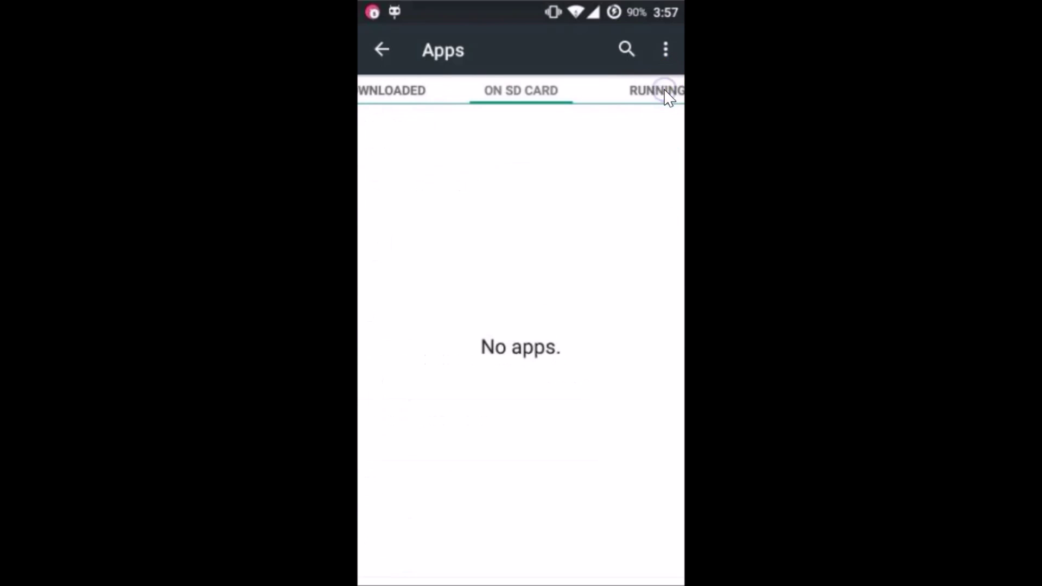
pyautogui.click(666, 91)
pyautogui.click(668, 95)
pyautogui.moveTo(419, 342); pyautogui.dragTo(484, 391)
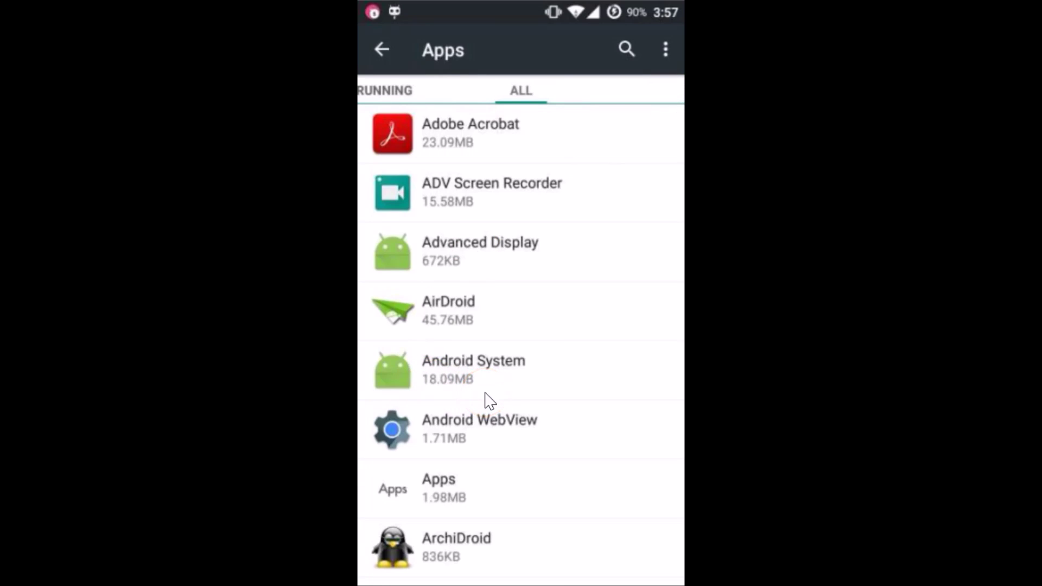
pyautogui.scroll(-10, 490, 402)
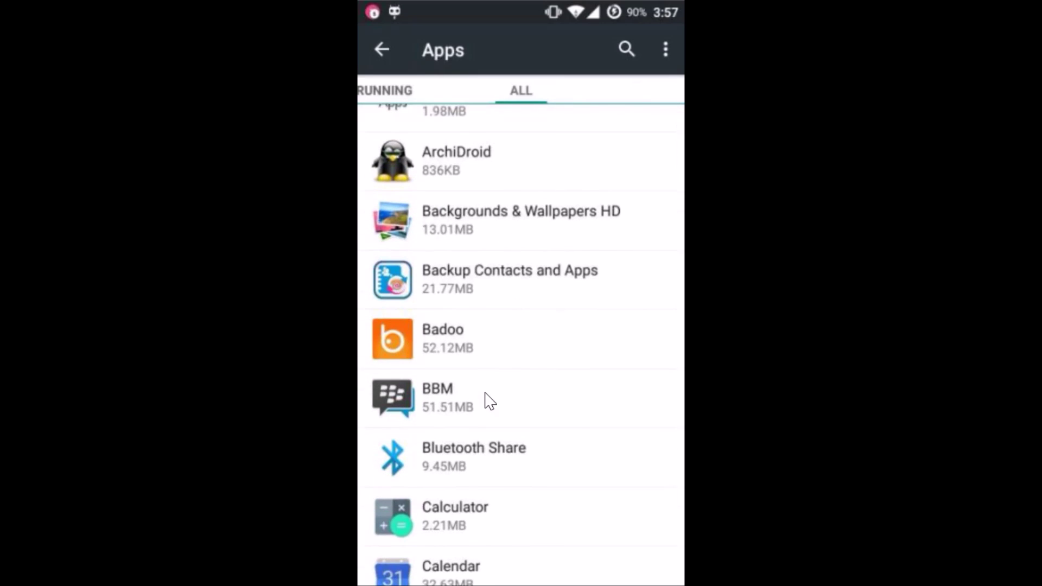
pyautogui.scroll(-6, 490, 402)
pyautogui.scroll(-3, 491, 401)
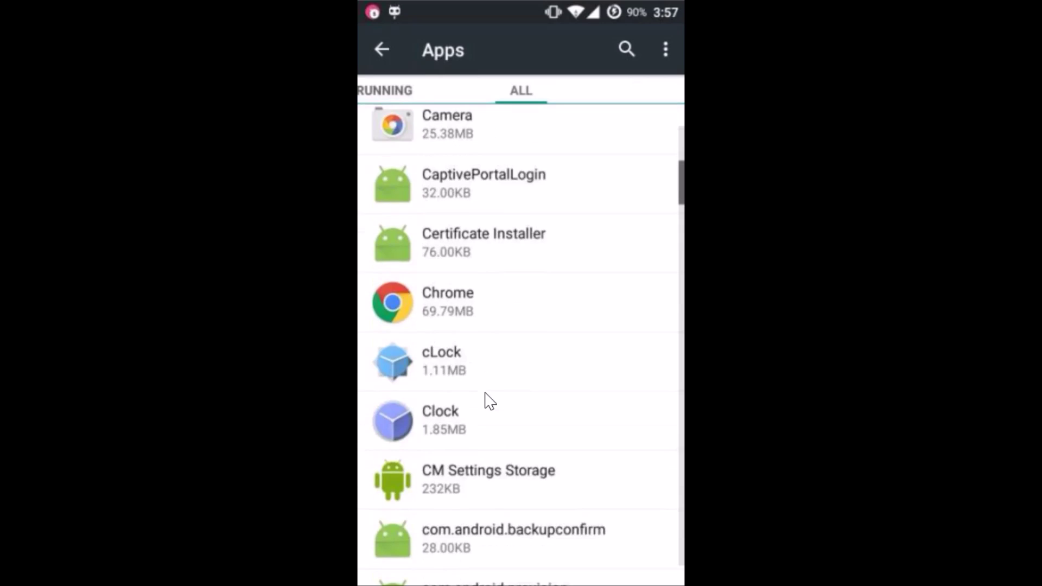
pyautogui.scroll(-3, 490, 401)
pyautogui.scroll(-9, 490, 400)
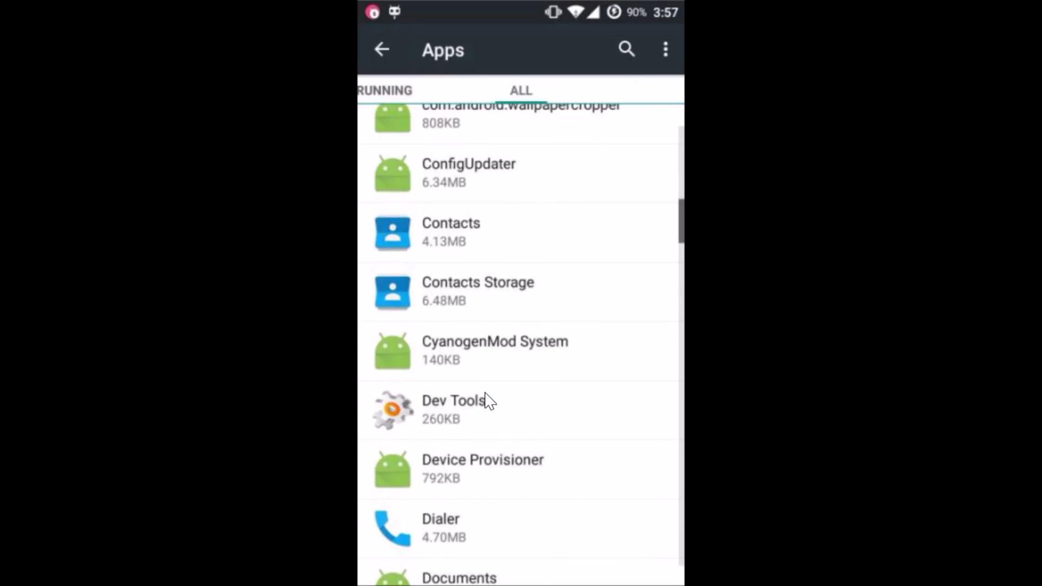
pyautogui.scroll(-3, 490, 401)
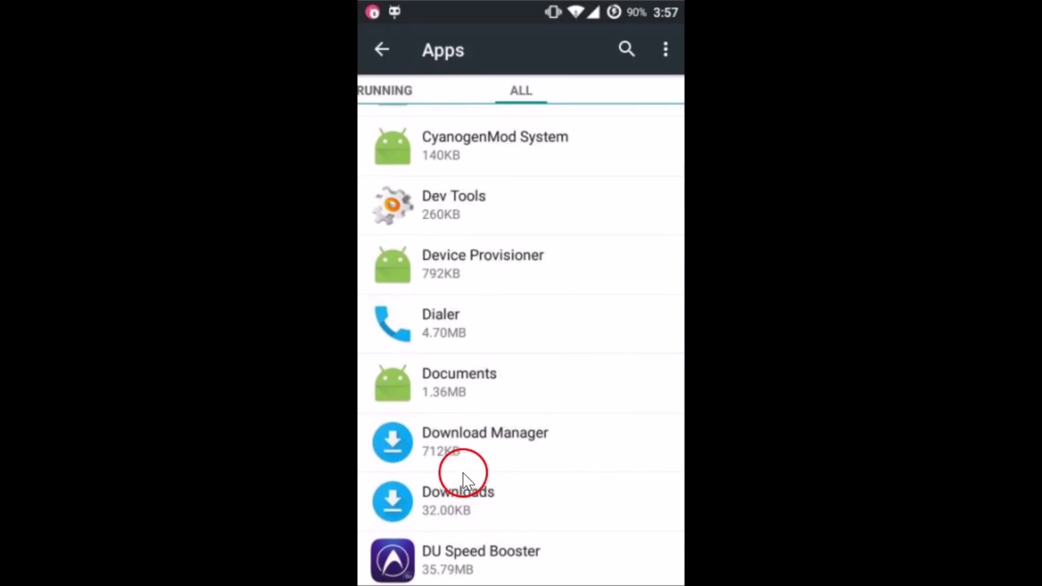
pyautogui.click(454, 449)
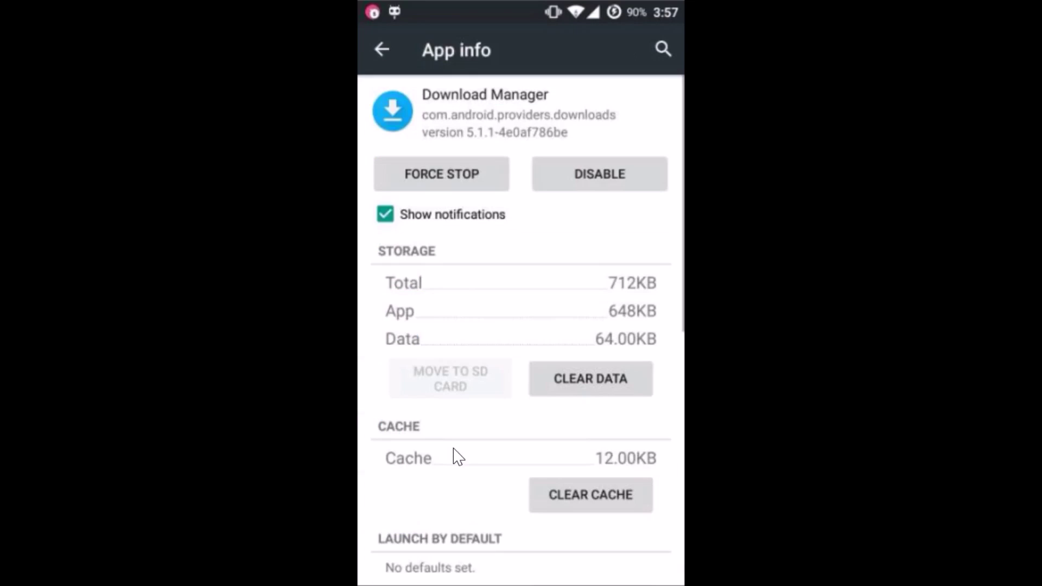
# Clear Download Manager's data to 0.00B with OK, then go back to the apps list.
pyautogui.click(590, 383)
pyautogui.click(623, 375)
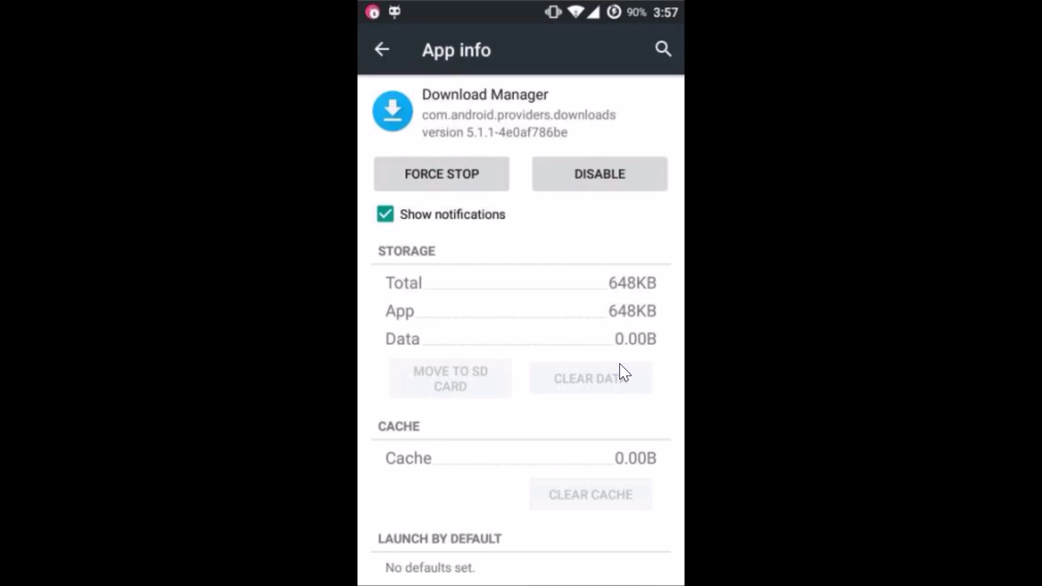
pyautogui.press('Escape')
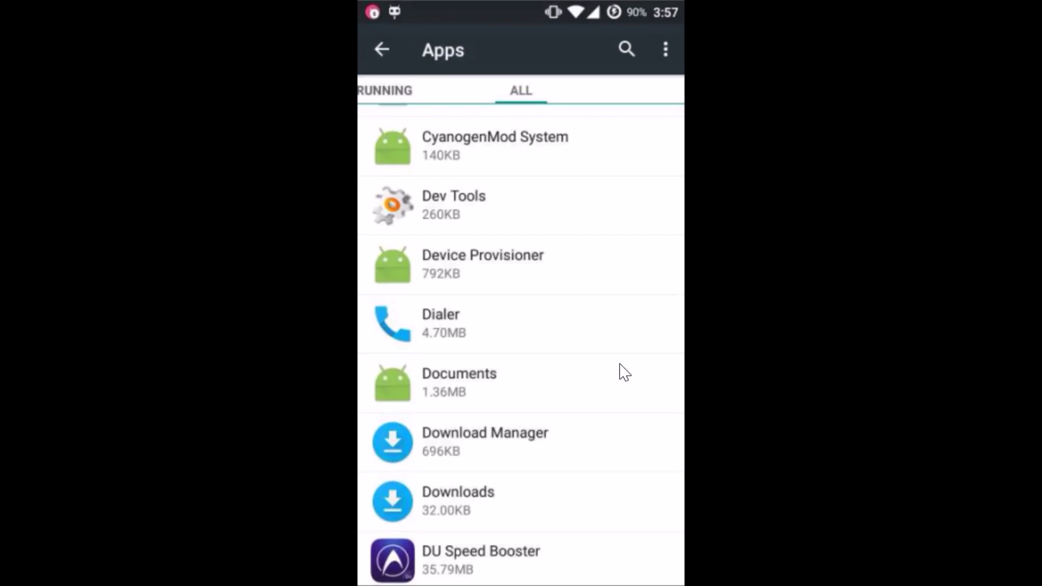
pyautogui.scroll(-12, 624, 373)
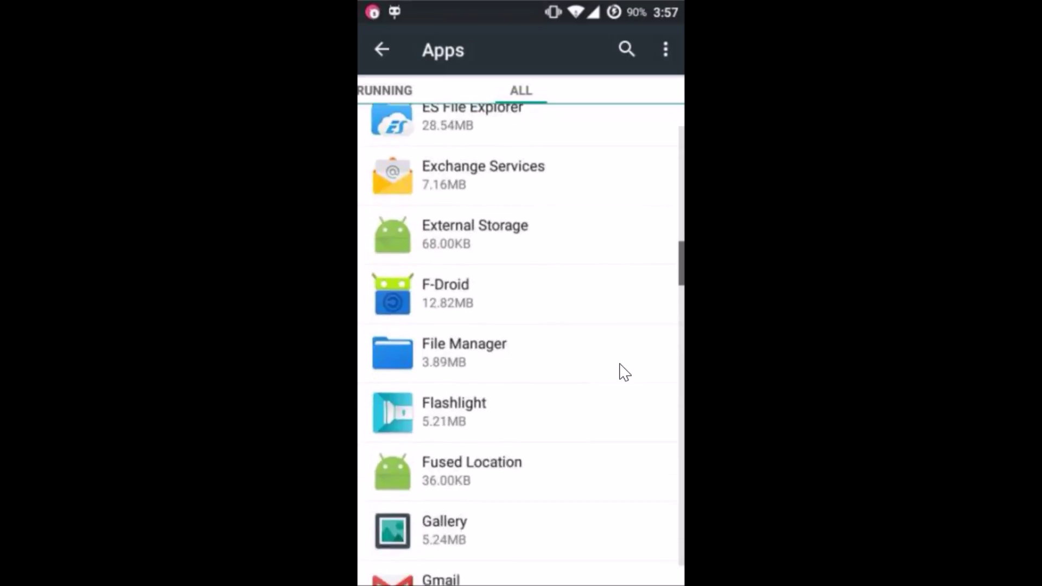
# Open Google Services Framework, clear its data to 0.00B with OK, and return to the list.
pyautogui.scroll(-6, 624, 372)
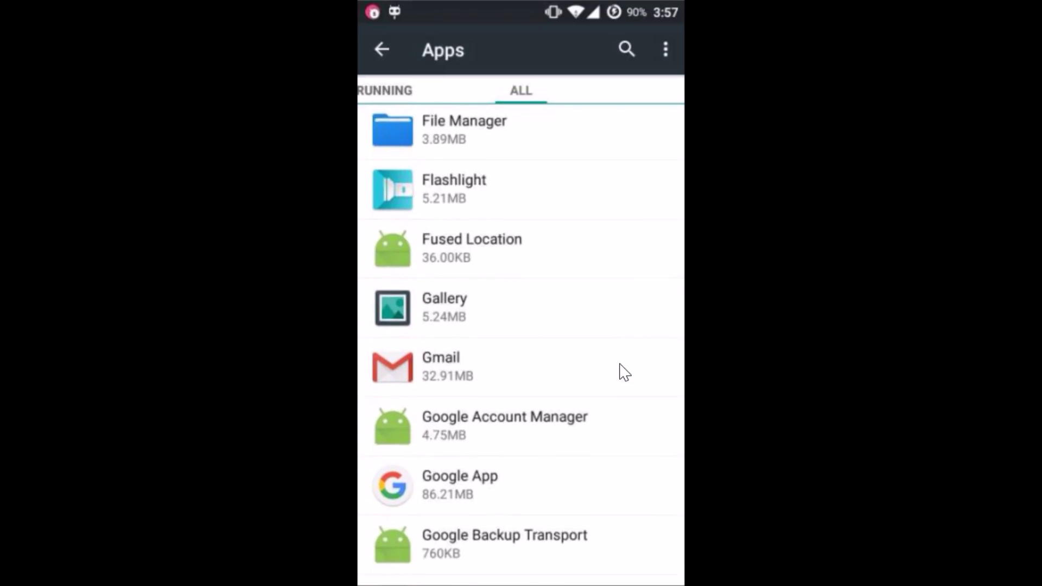
pyautogui.scroll(-3, 624, 372)
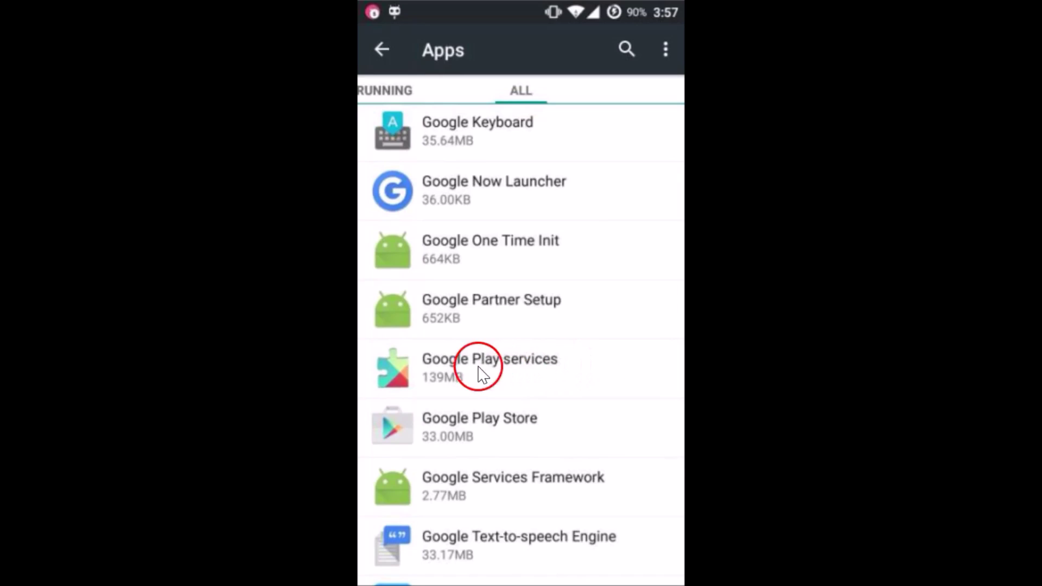
pyautogui.click(559, 489)
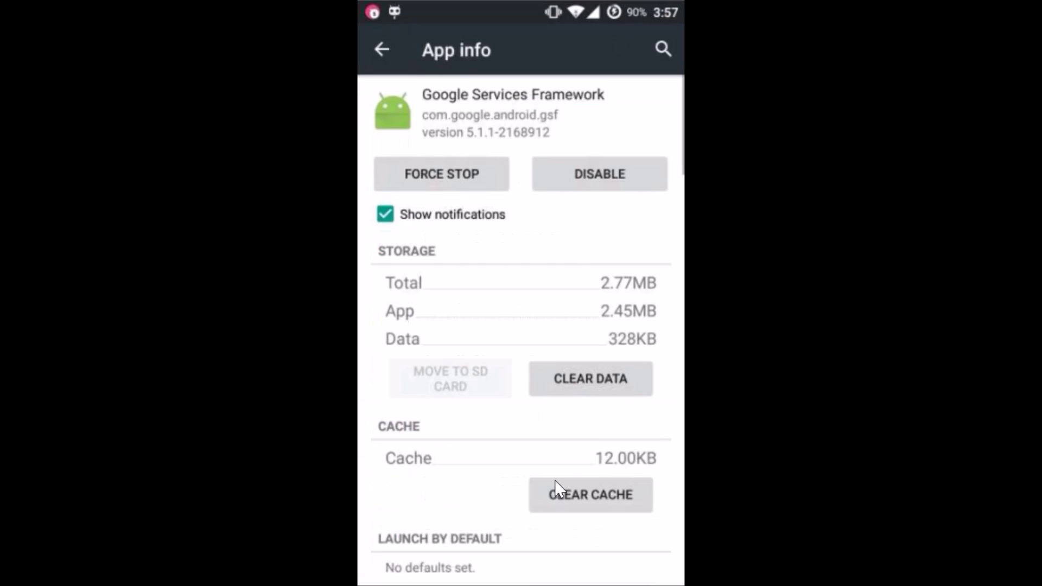
pyautogui.click(560, 390)
pyautogui.click(616, 377)
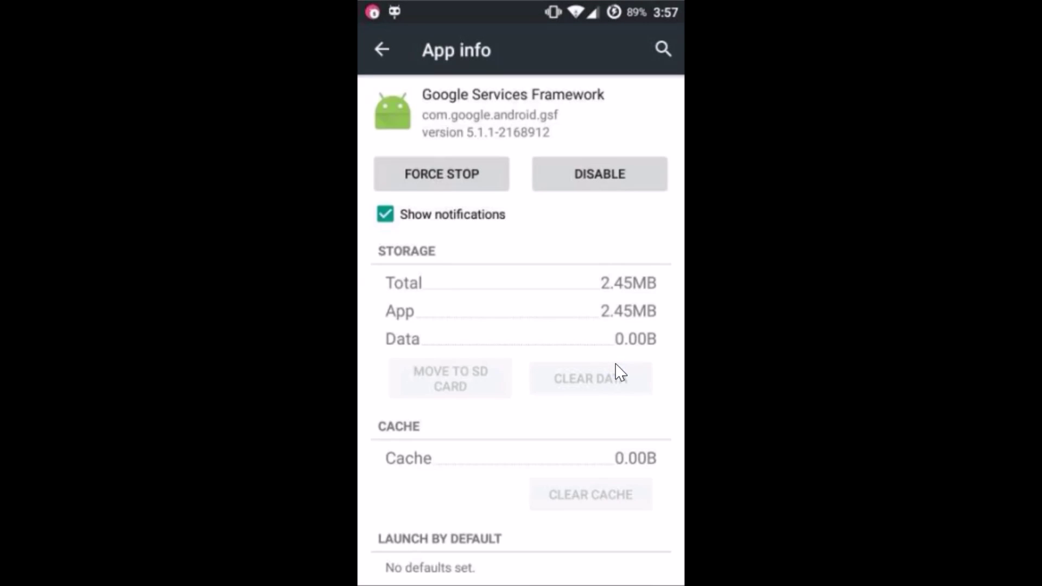
pyautogui.rightClick(620, 373)
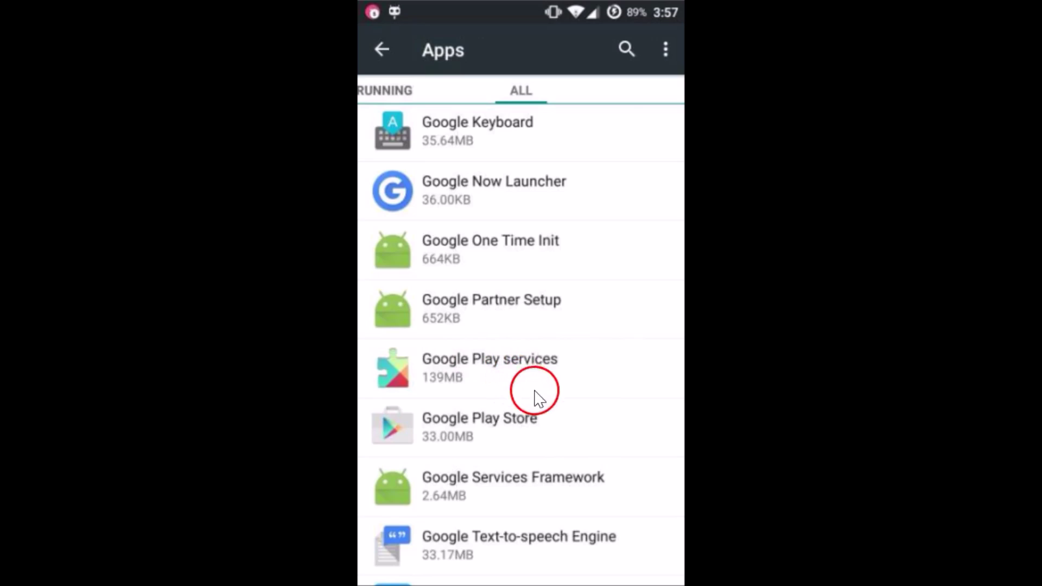
# Clear Google Play Store's data so its data and cache read 0.00B.
pyautogui.click(491, 421)
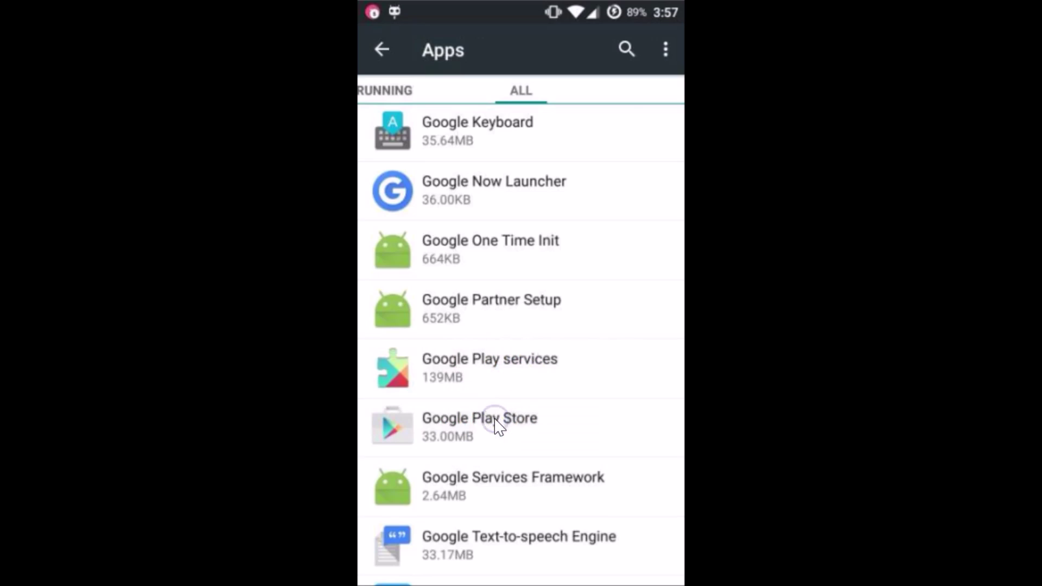
pyautogui.click(592, 440)
pyautogui.moveTo(592, 391); pyautogui.dragTo(618, 369)
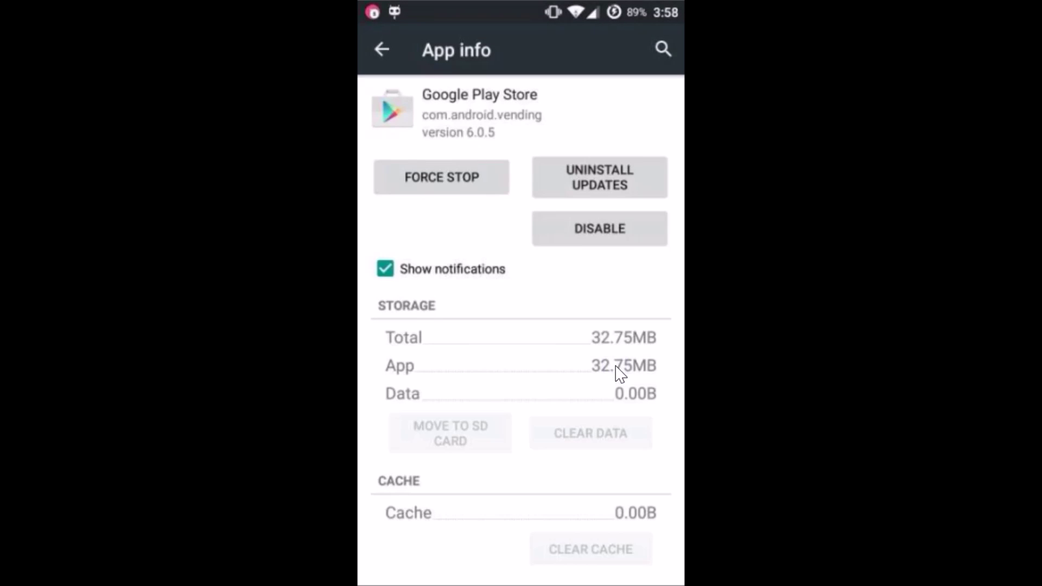
# Return to the app list and open Google Play services' app details.
pyautogui.press('Escape')
pyautogui.moveTo(567, 369); pyautogui.dragTo(490, 372)
pyautogui.click(490, 375)
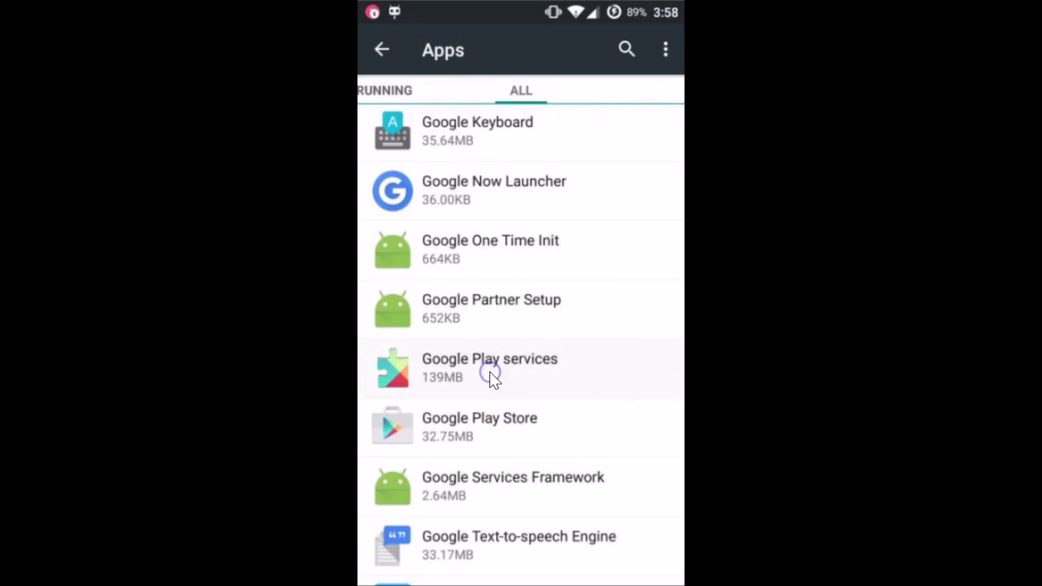
# Use Google Play services' Manage Space page to clear all its data, confirming with OK.
pyautogui.click(561, 415)
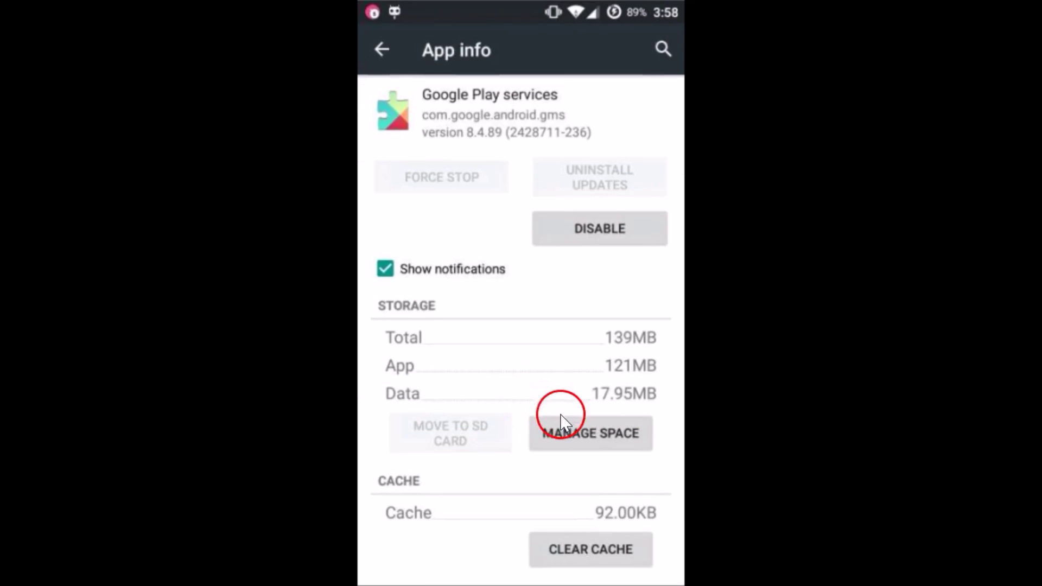
pyautogui.moveTo(576, 428); pyautogui.dragTo(645, 456)
pyautogui.moveTo(621, 457); pyautogui.dragTo(613, 437)
pyautogui.click(612, 436)
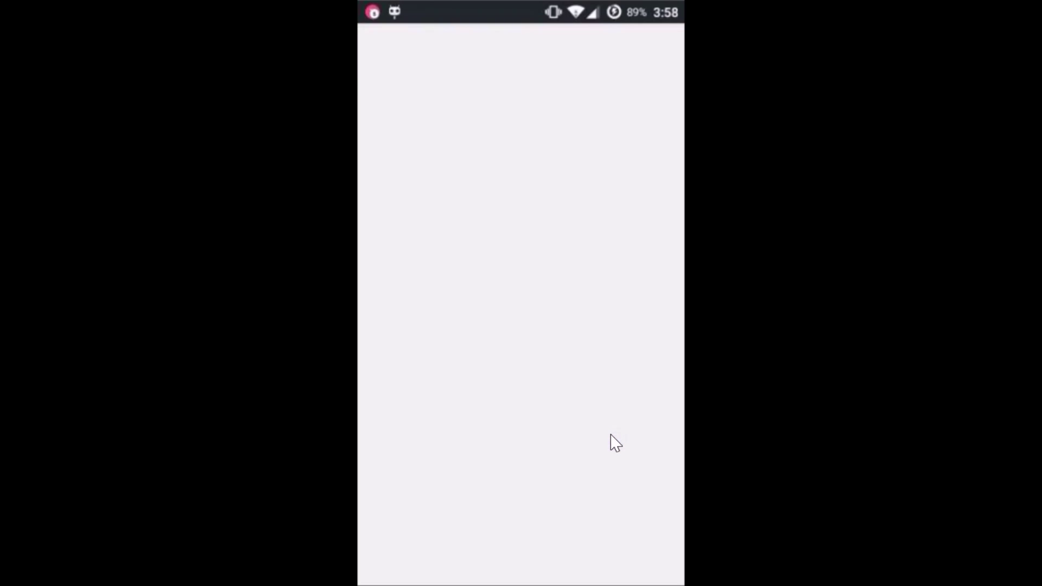
pyautogui.moveTo(489, 448); pyautogui.dragTo(582, 489)
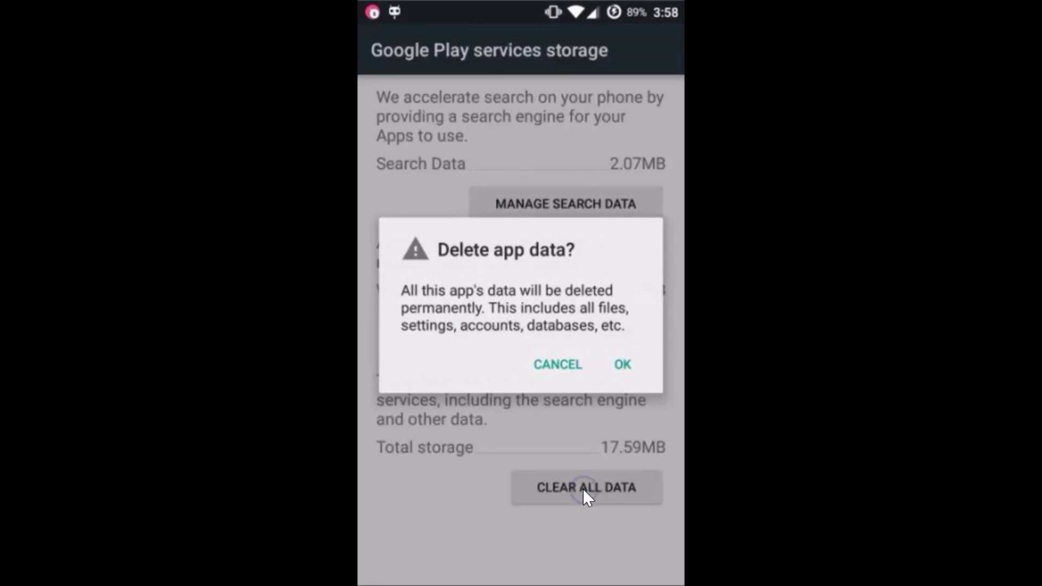
pyautogui.moveTo(615, 416); pyautogui.dragTo(631, 367)
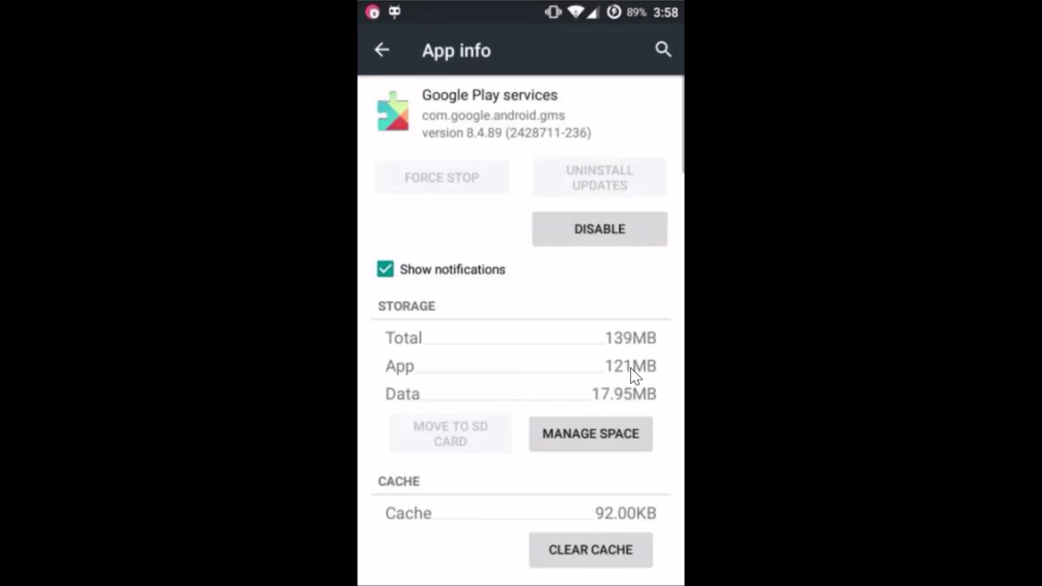